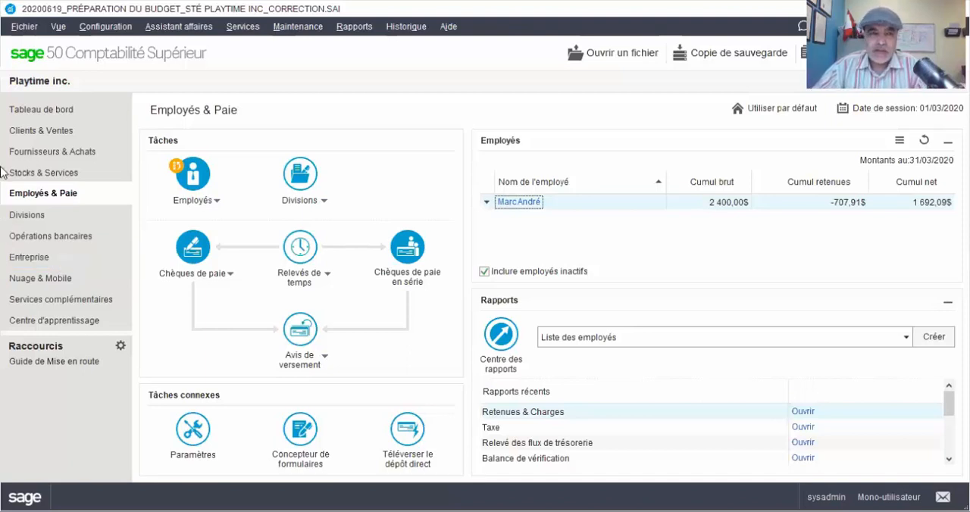
- Open a new general journal entry from the Entreprise module
left_click(33, 262)
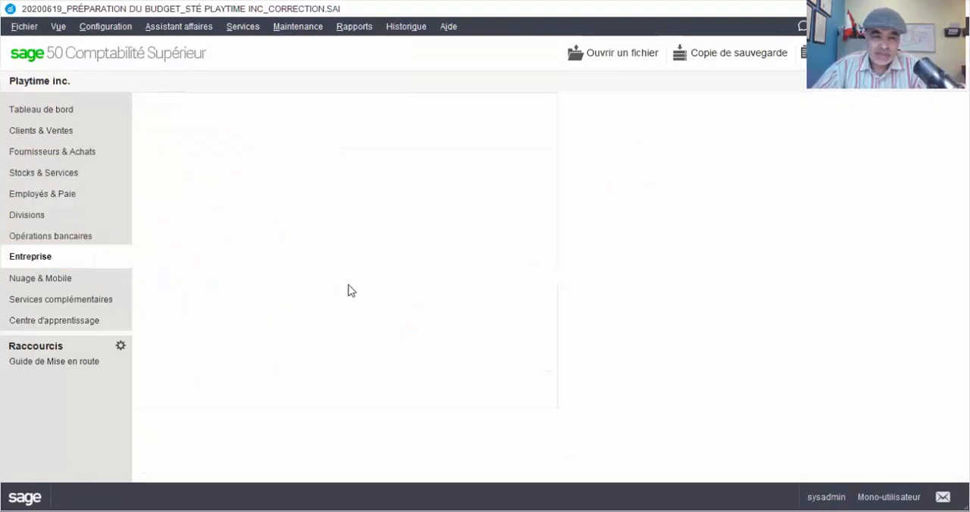
left_click(337, 341)
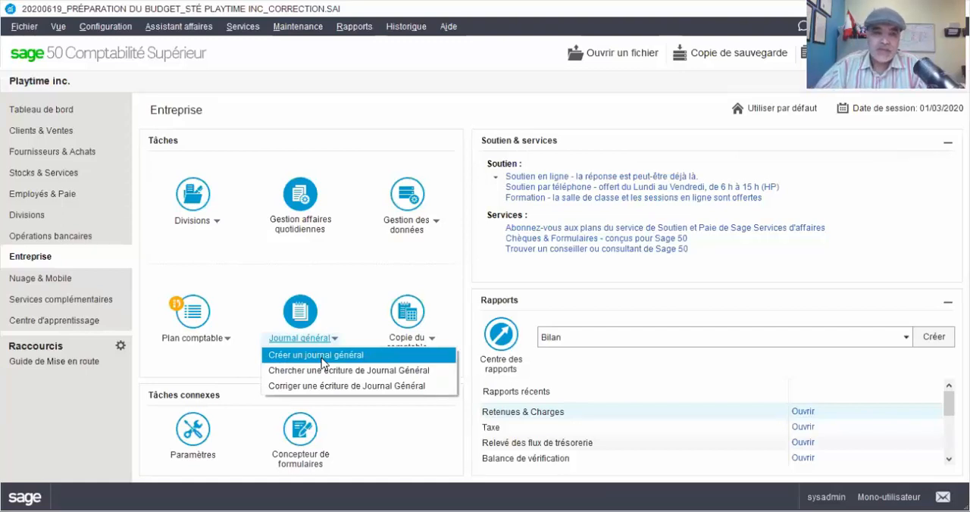
left_click(322, 356)
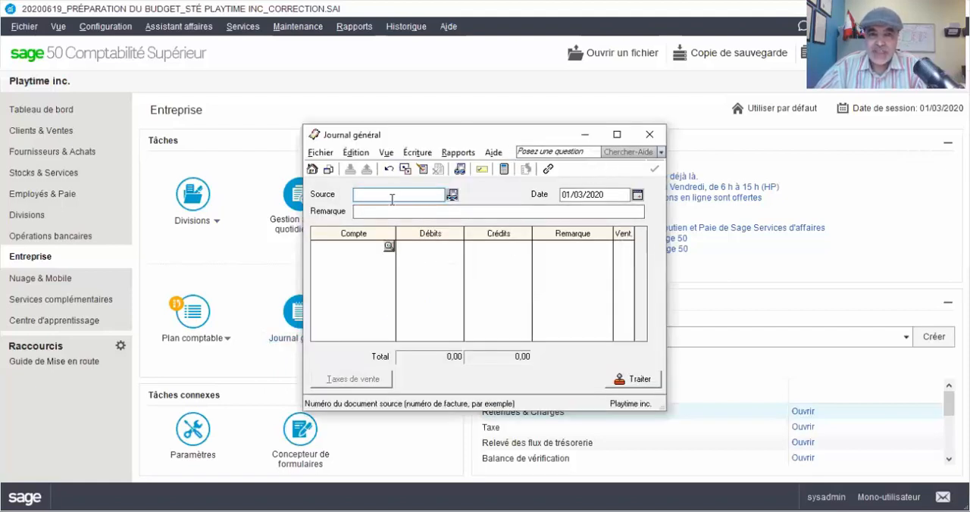
- Enter Regul1 as the source of the general journal entry
left_click(386, 211)
left_click(362, 247)
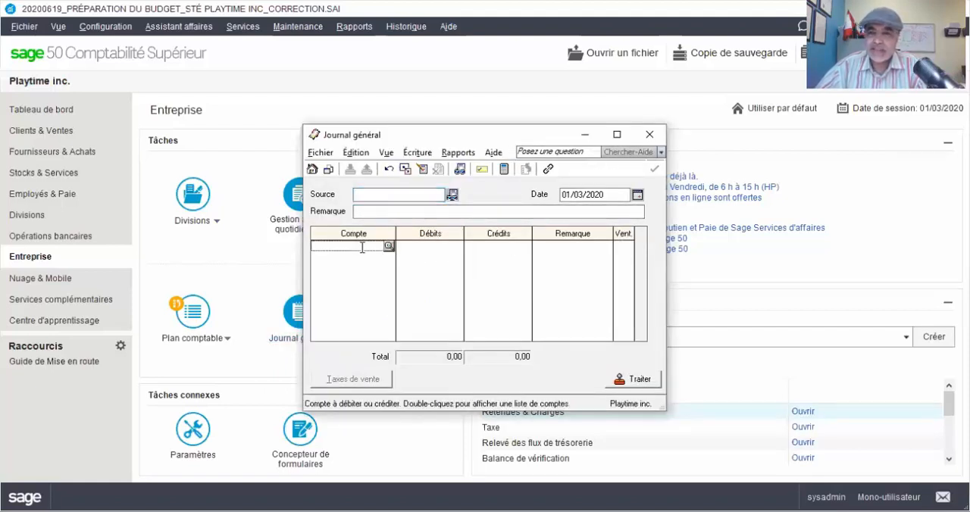
left_click(385, 194)
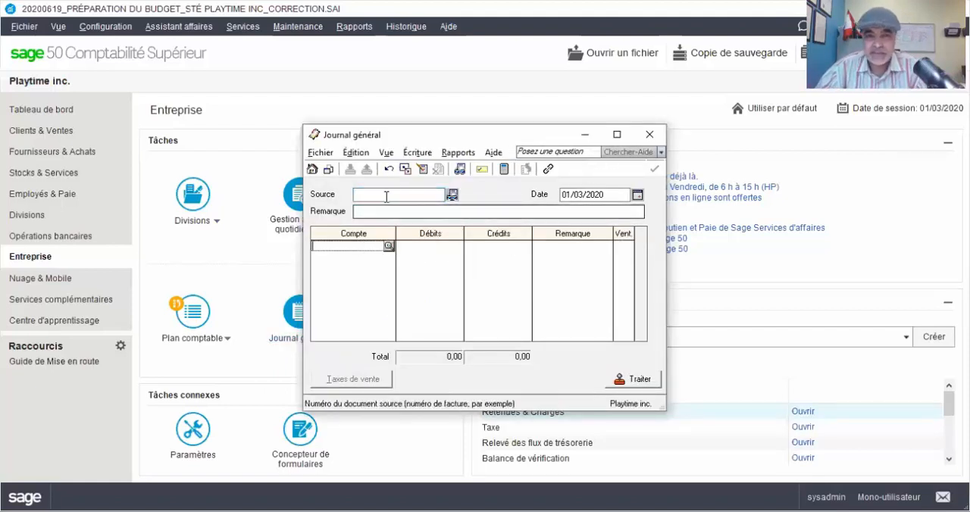
left_click(385, 211)
left_click(387, 195)
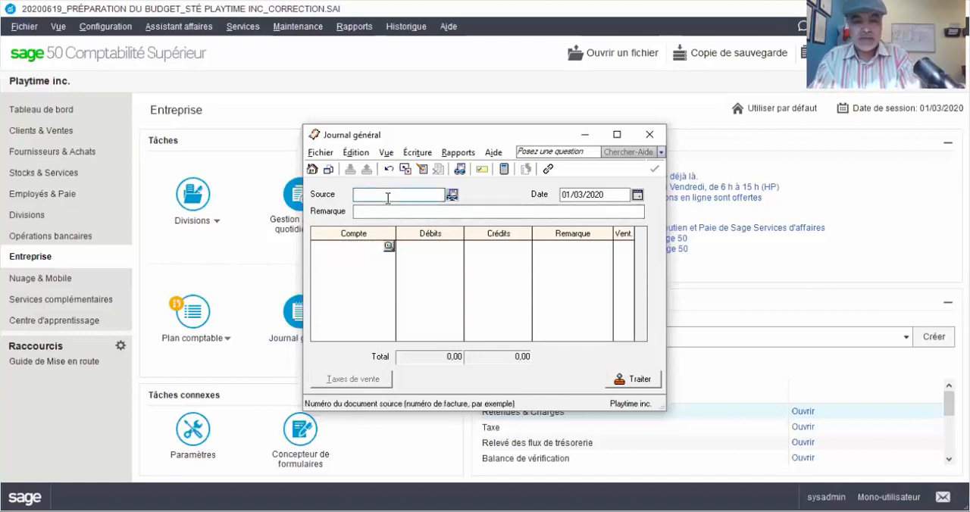
type("REG")
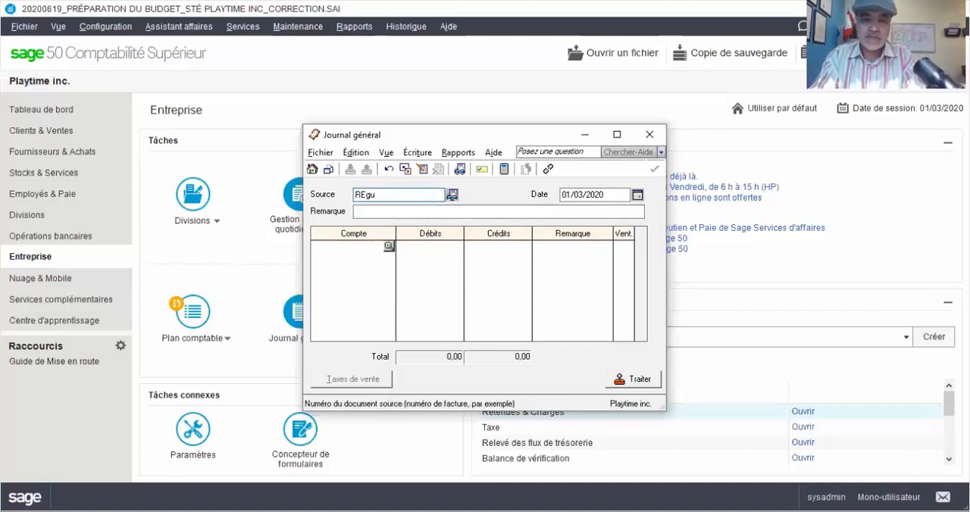
key("BackSpace")
key("BackSpace")
type("e")
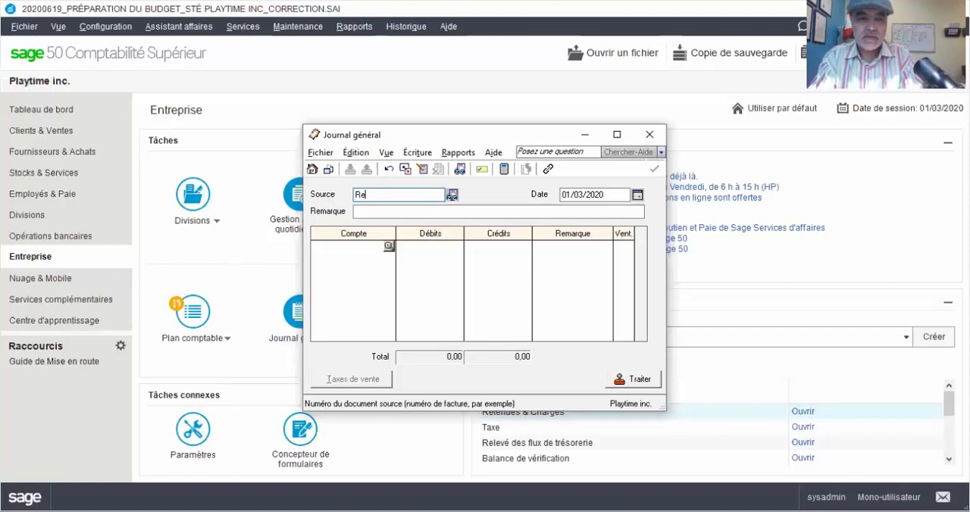
type("gul1")
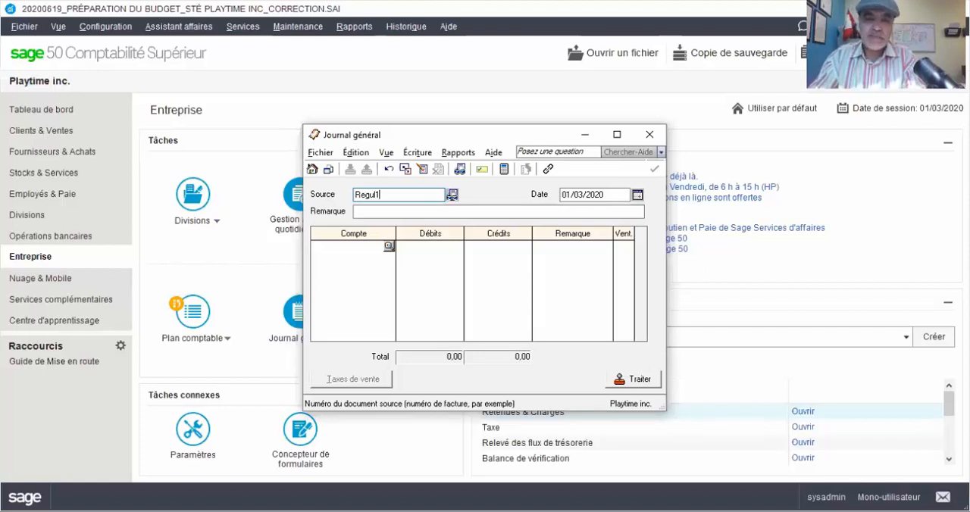
- Enter Amortissements as the remark of the journal entry, keeping the date 01/03/2020
key("Tab")
type("A")
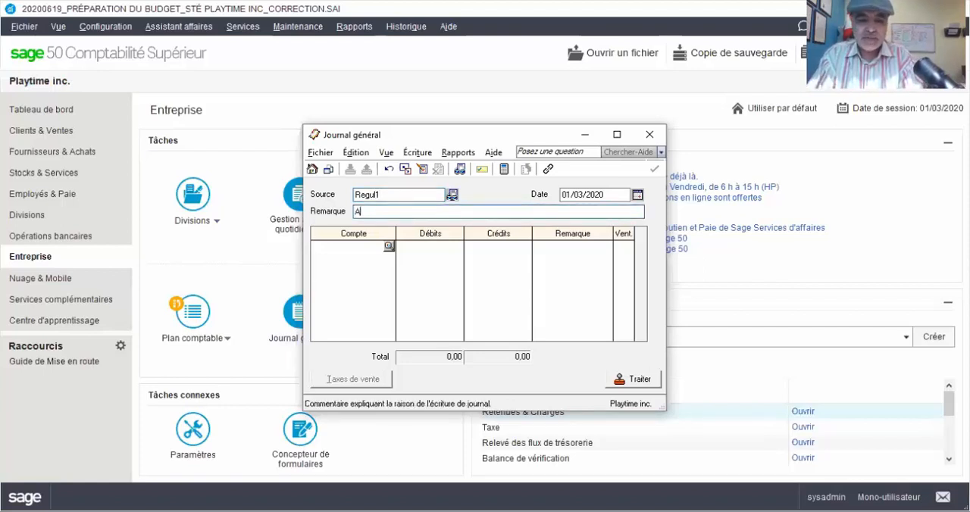
type("mortiss")
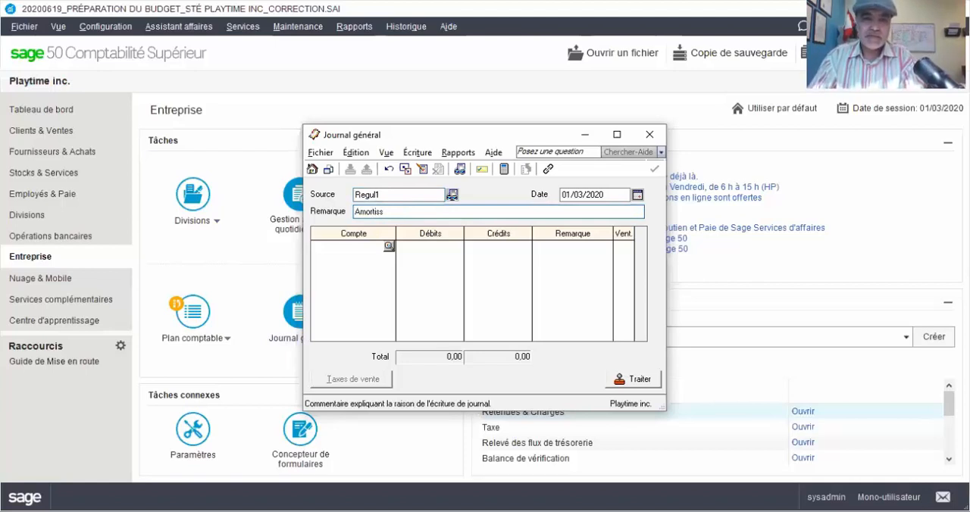
type("ement")
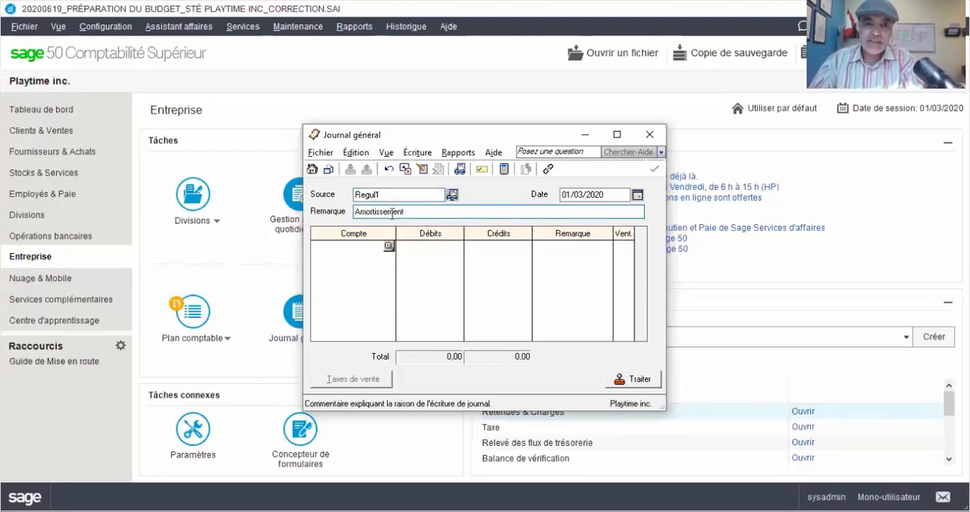
type("s")
left_click(626, 196)
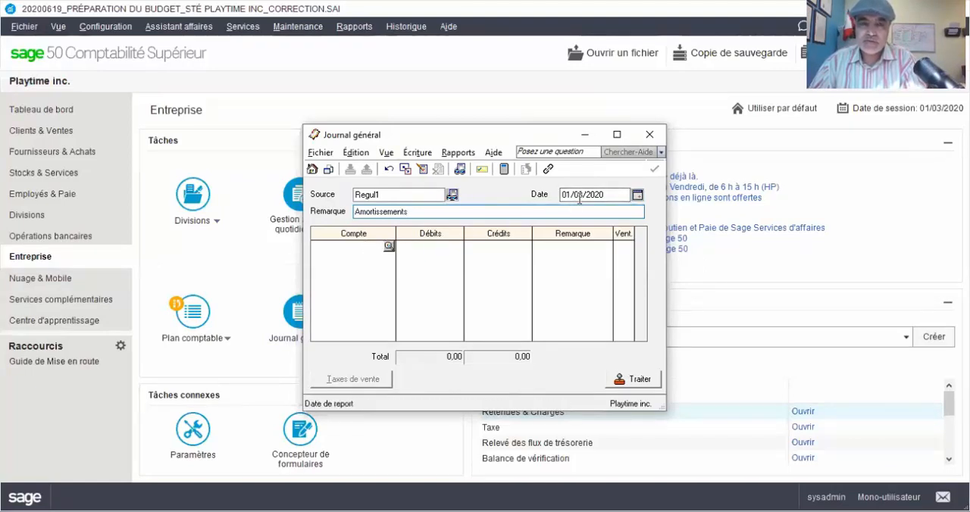
- Add a first entry line for account 5660 Amortissement de l'exercice with a debit of 1250
left_click(353, 247)
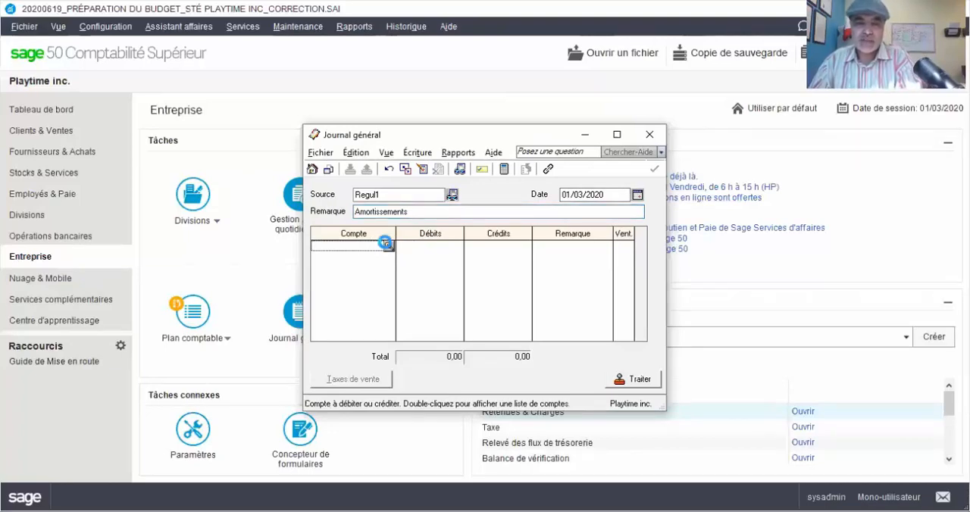
left_click(387, 246)
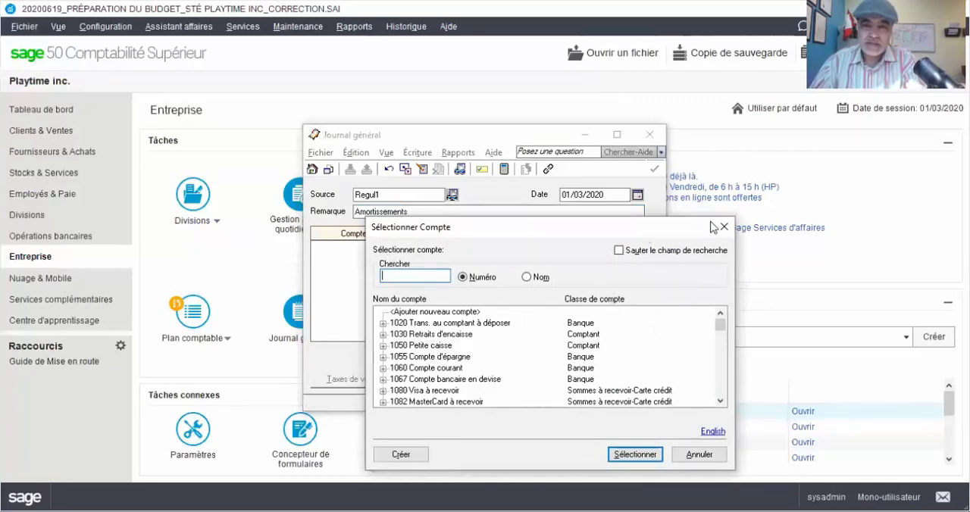
left_click_drag(714, 230, 718, 116)
scroll(712, 224, "down", 12)
scroll(712, 228, "down", 12)
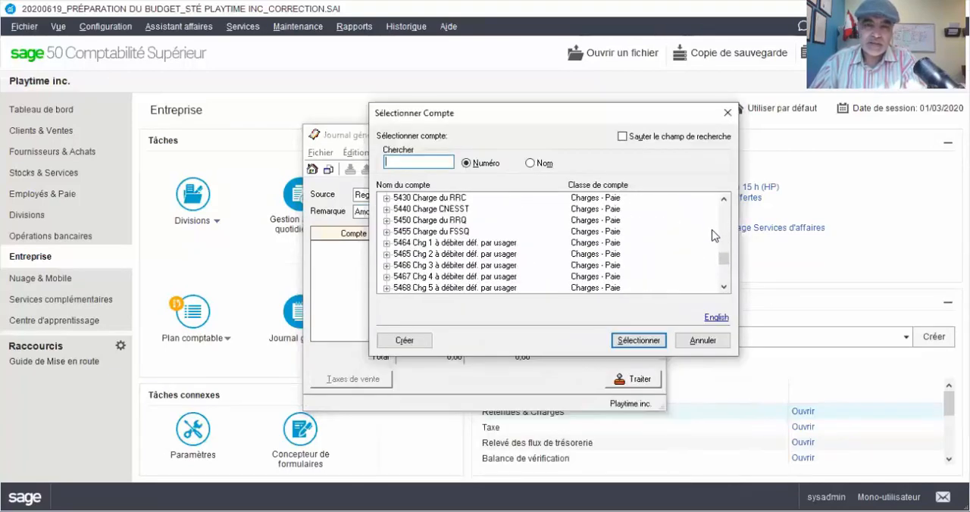
scroll(714, 236, "down", 3)
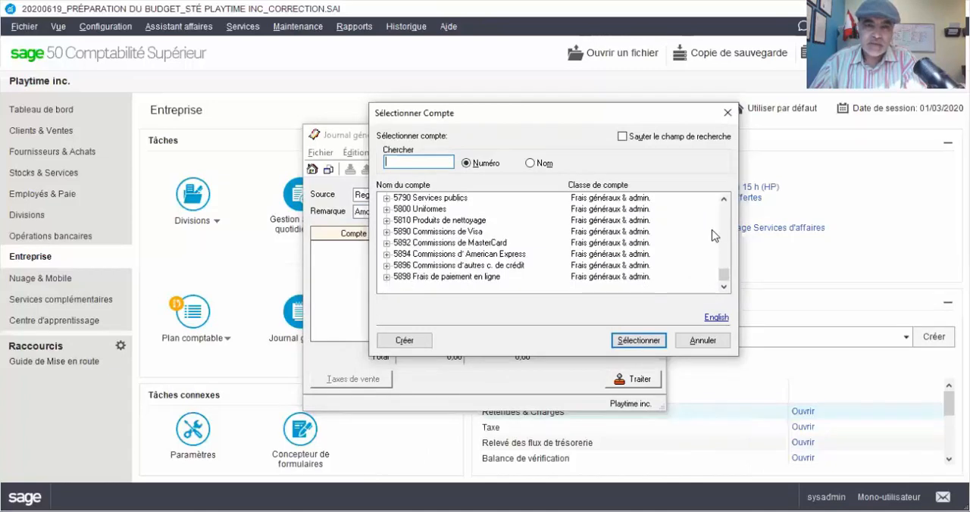
scroll(714, 235, "up", 5)
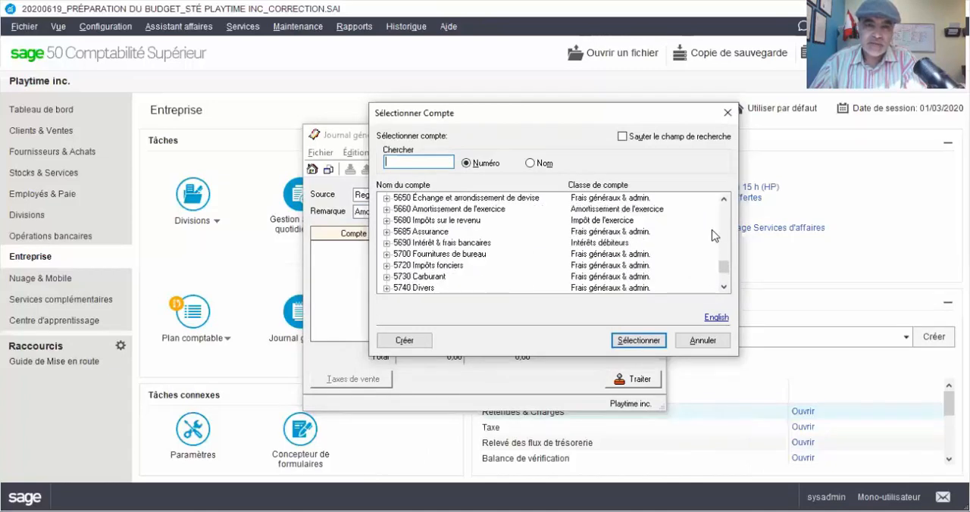
left_click(476, 210)
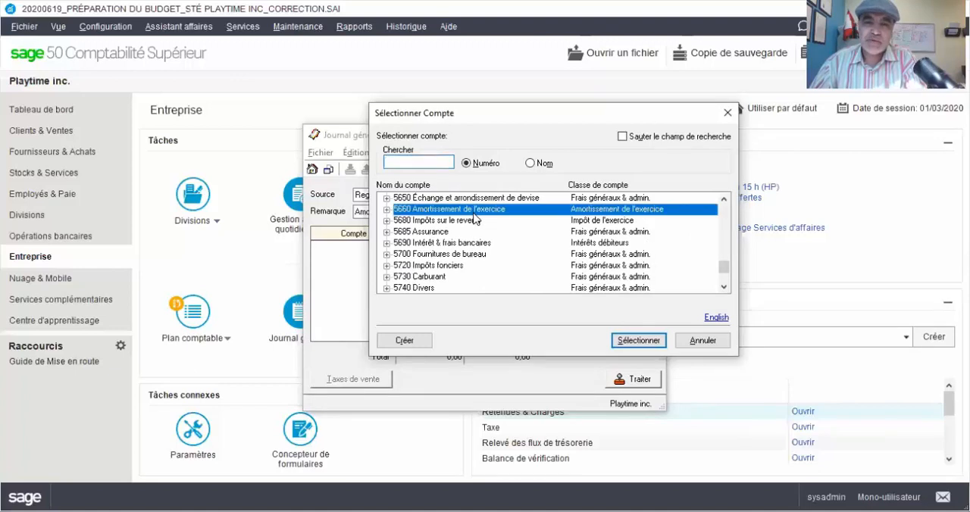
double_click(474, 212)
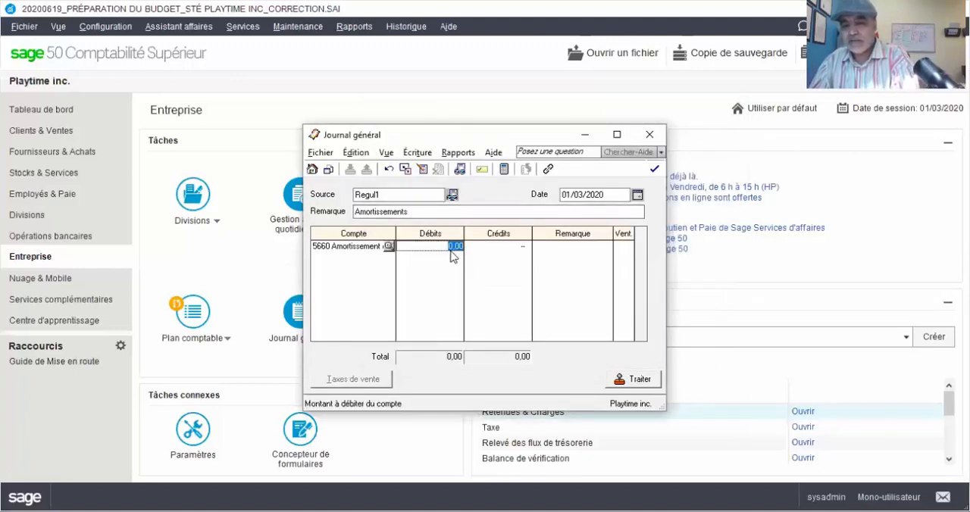
type("1250")
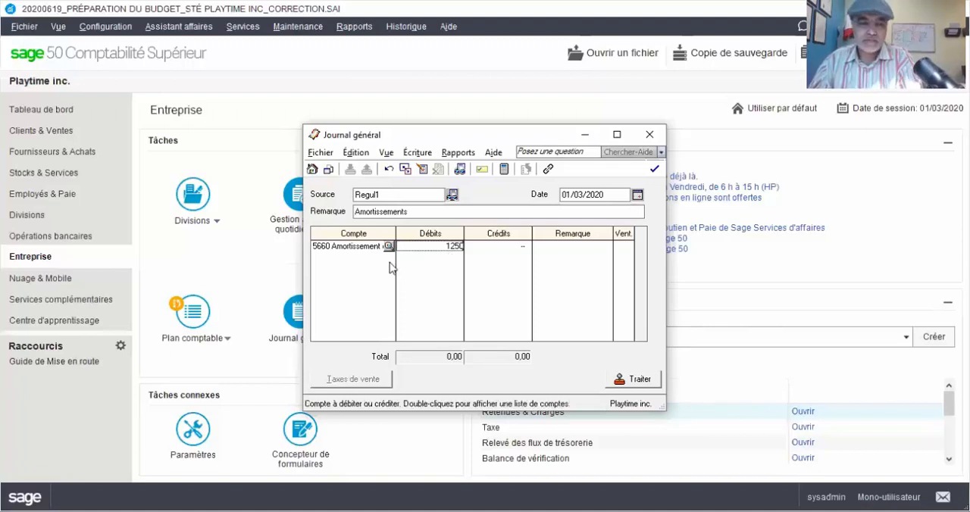
key("Tab")
- Try to assign account 1742 to the second line of the entry
left_click(388, 261)
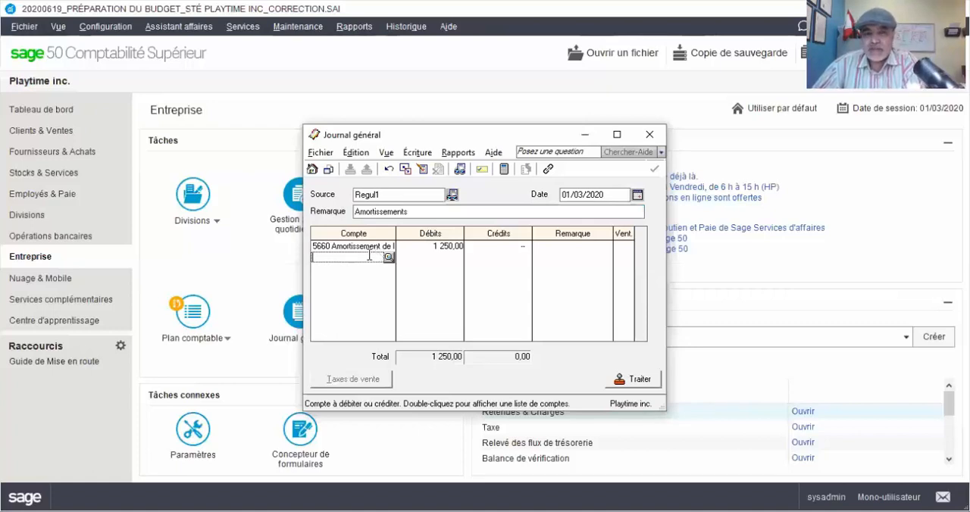
type("17")
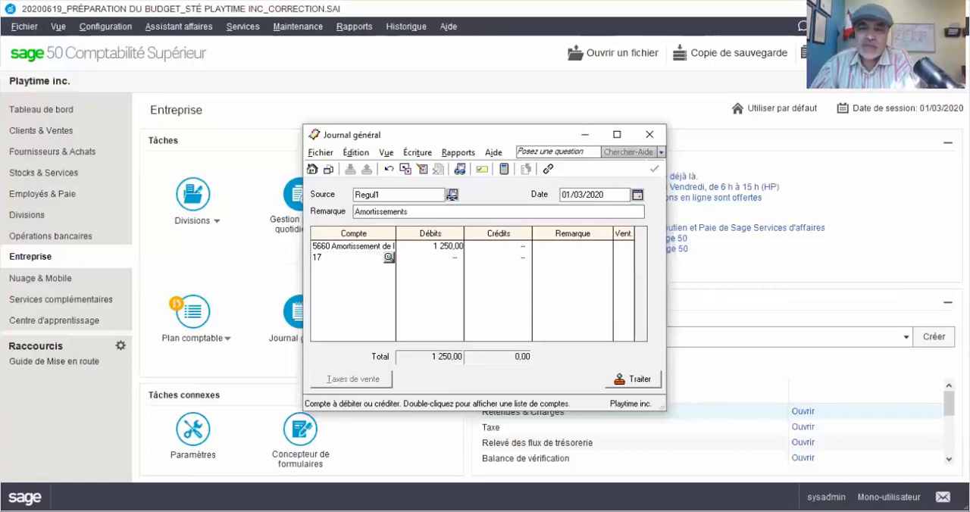
type("42")
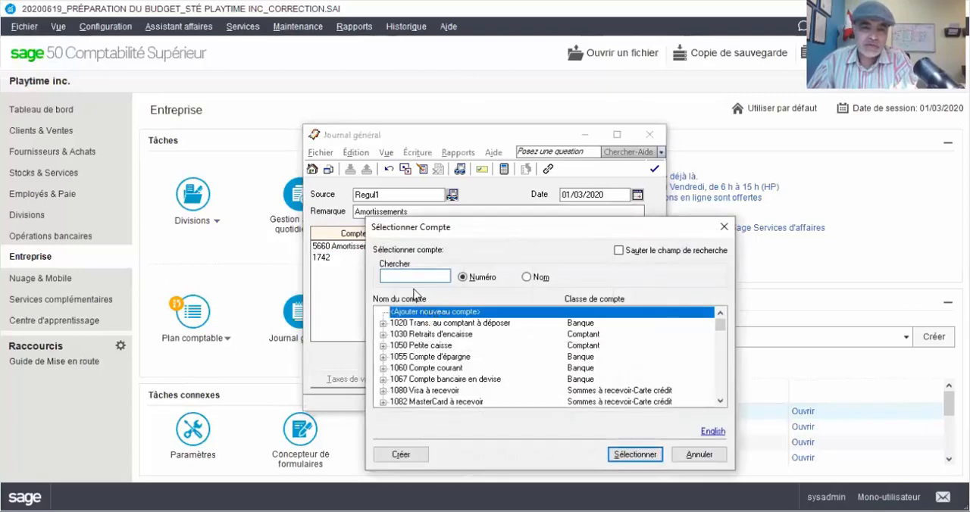
left_click(721, 229)
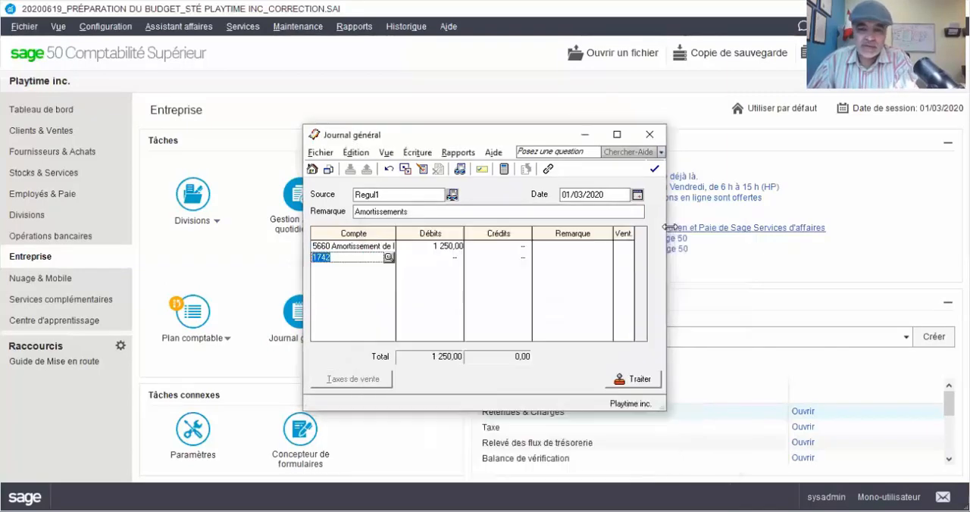
- Look up an account for the second line after trying 1741, and credit 1820 Mobilier de bureau & matériel with 1 250,00
type("1741")
key("Tab")
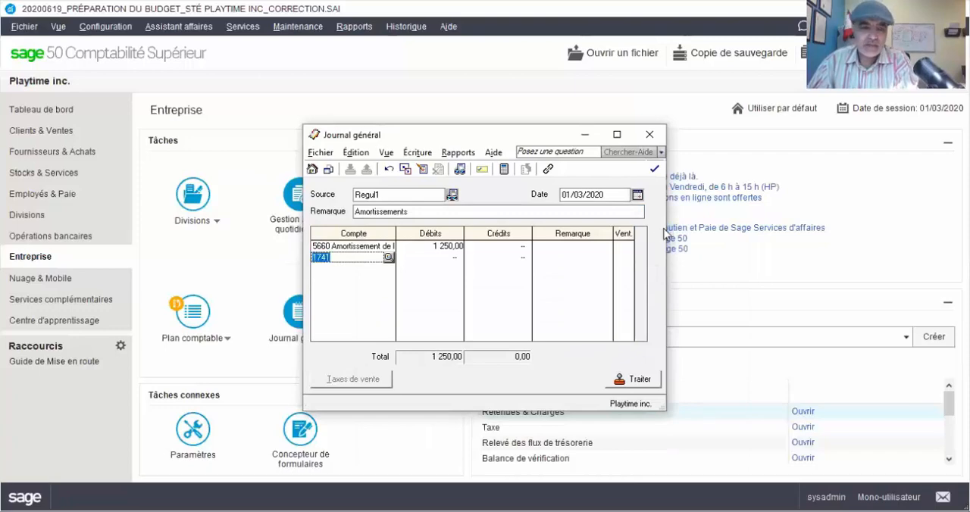
scroll(438, 327, "down", 10)
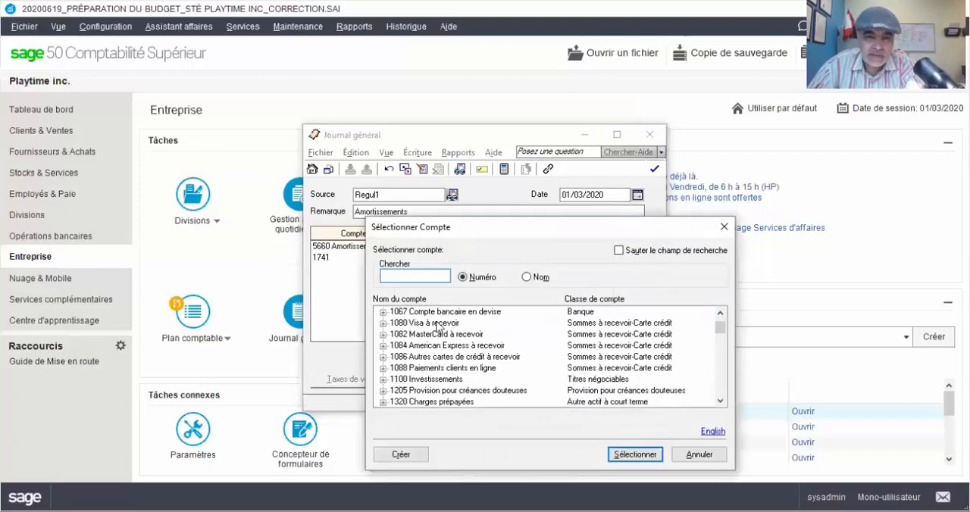
scroll(438, 327, "up", 1)
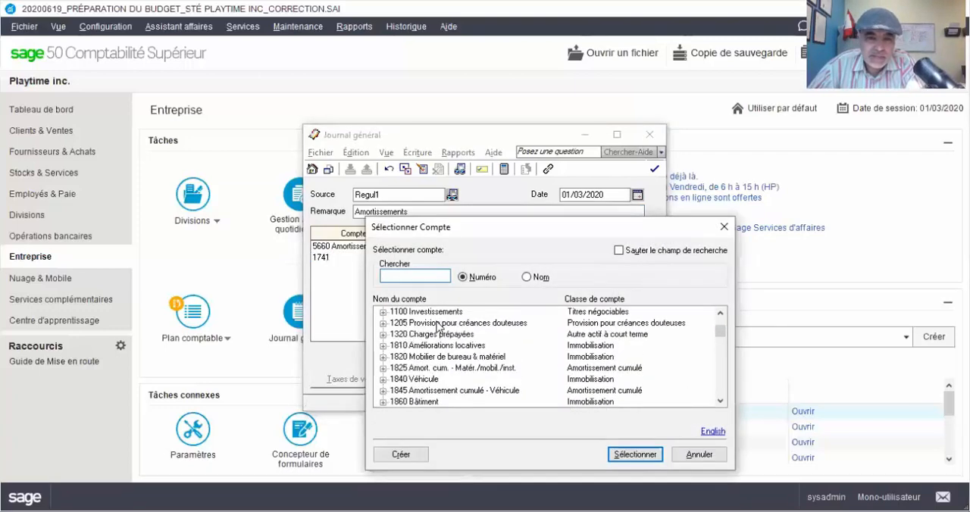
scroll(438, 327, "down", 1)
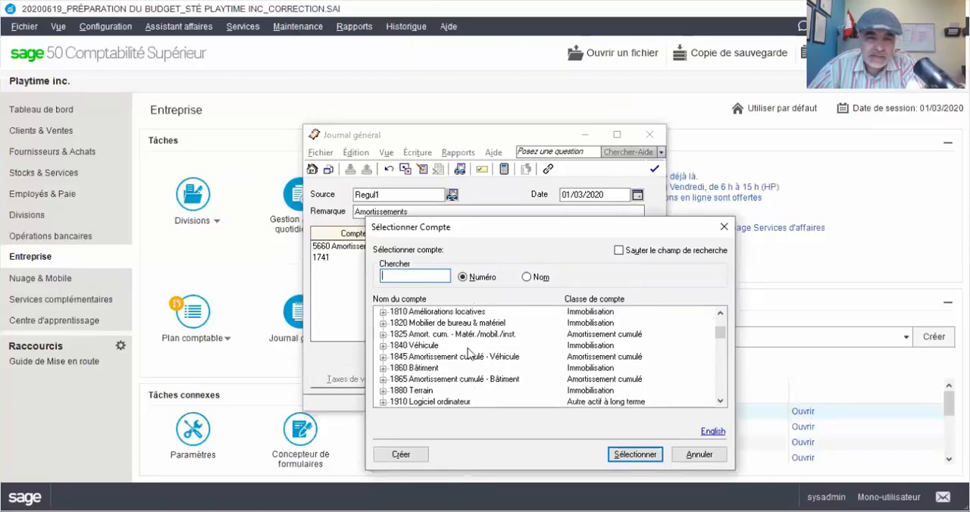
left_click(473, 324)
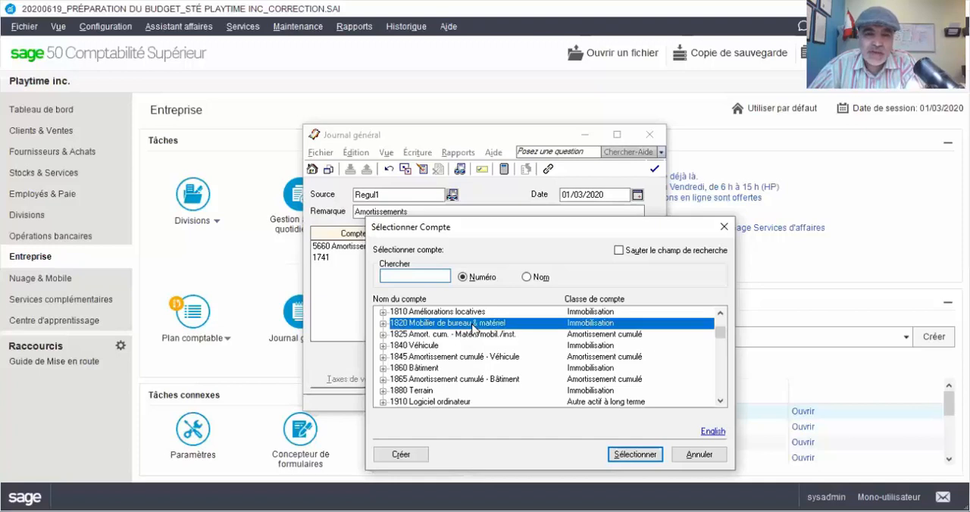
double_click(473, 323)
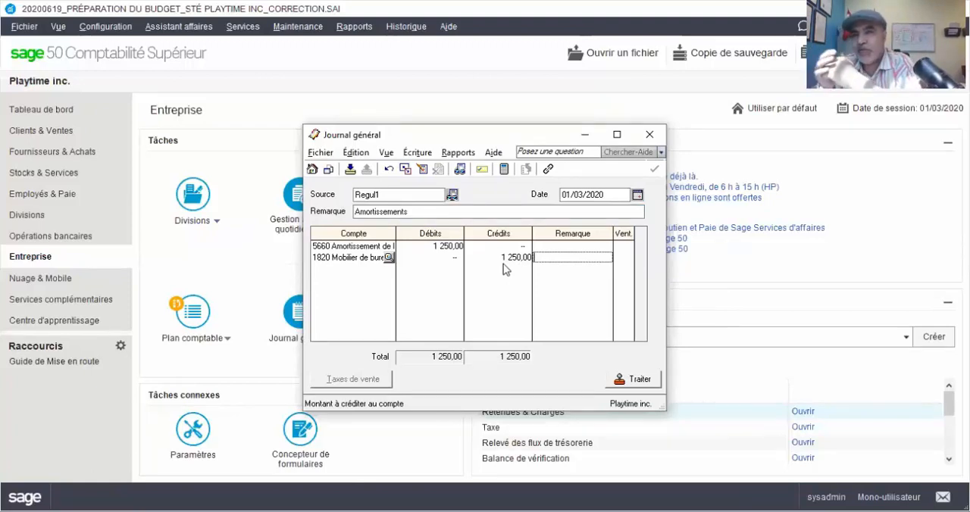
- Add a third entry line debiting 5685 Assurance with 9 000,00, and look up 1320 Charges prépayées for the fourth line without assigning it
left_click(364, 266)
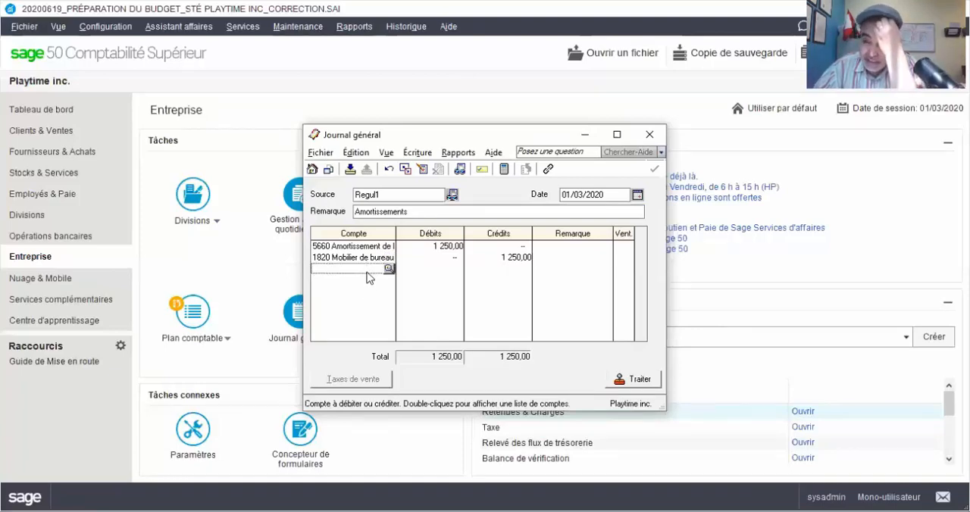
double_click(367, 273)
left_click(452, 335)
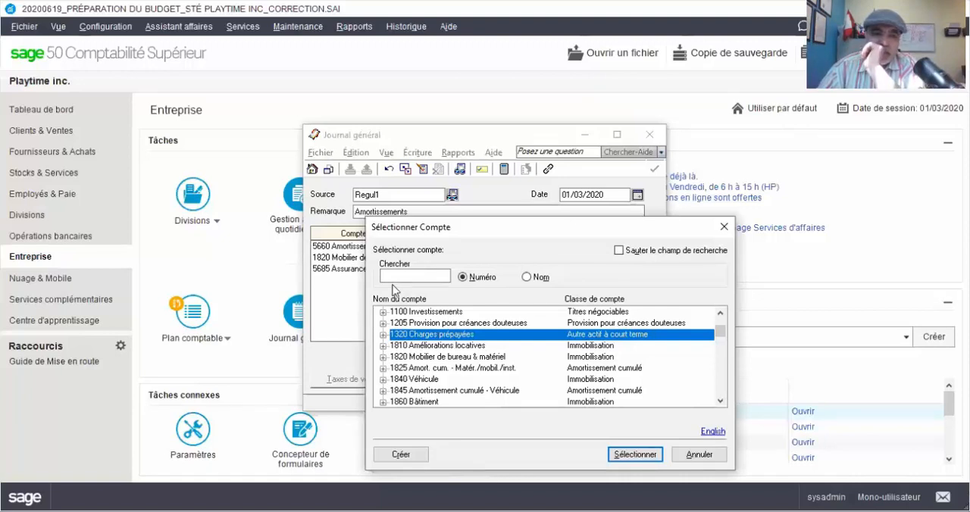
key("alt+Tab")
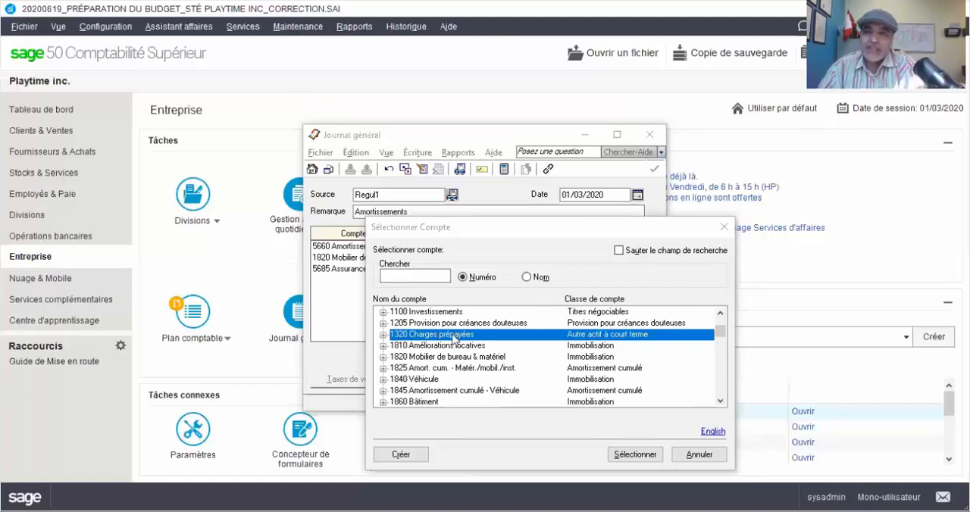
scroll(450, 344, "up", 1)
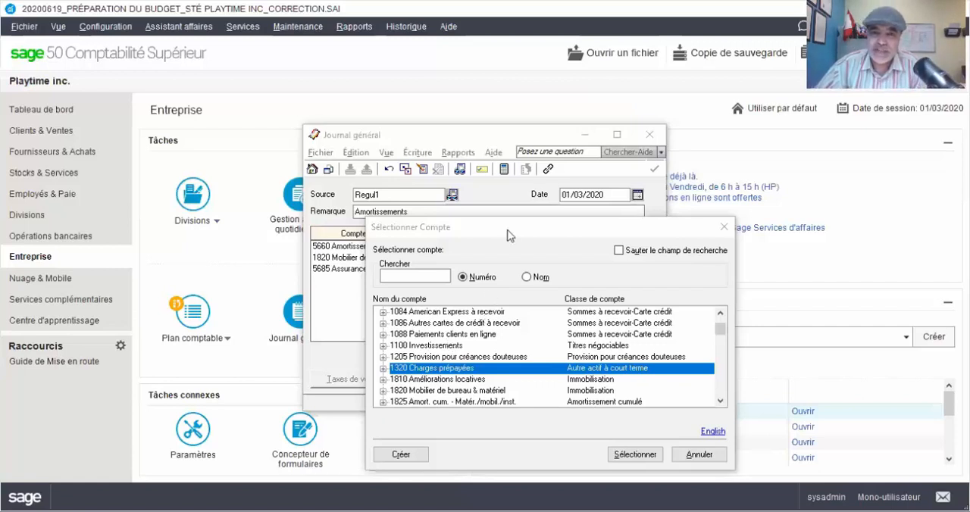
left_click_drag(515, 229, 608, 345)
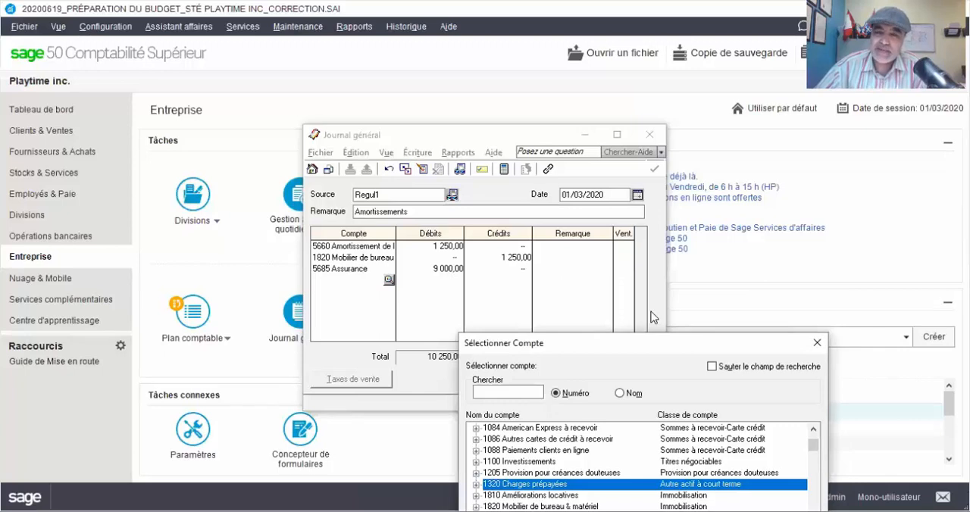
left_click(815, 345)
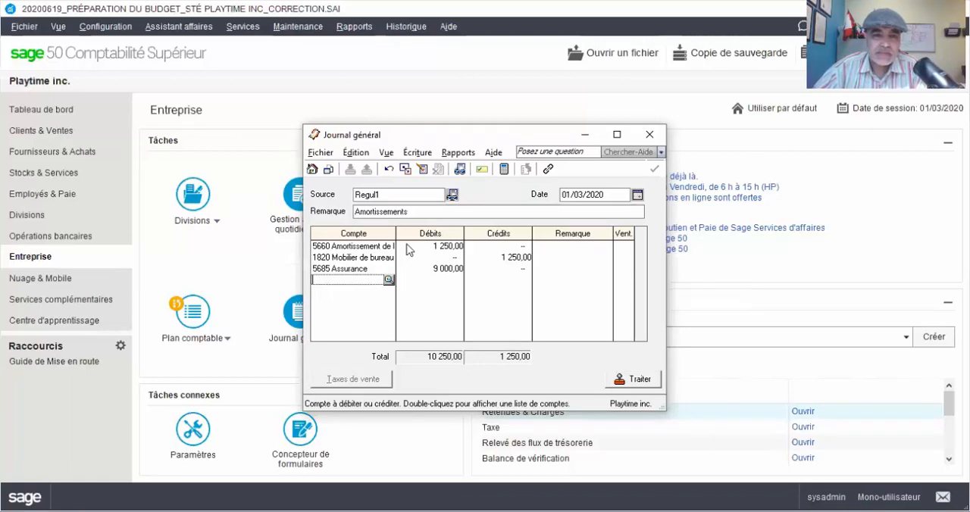
- Clear the 5685 Assurance account and its debit amount from the third line of the entry
key("Return")
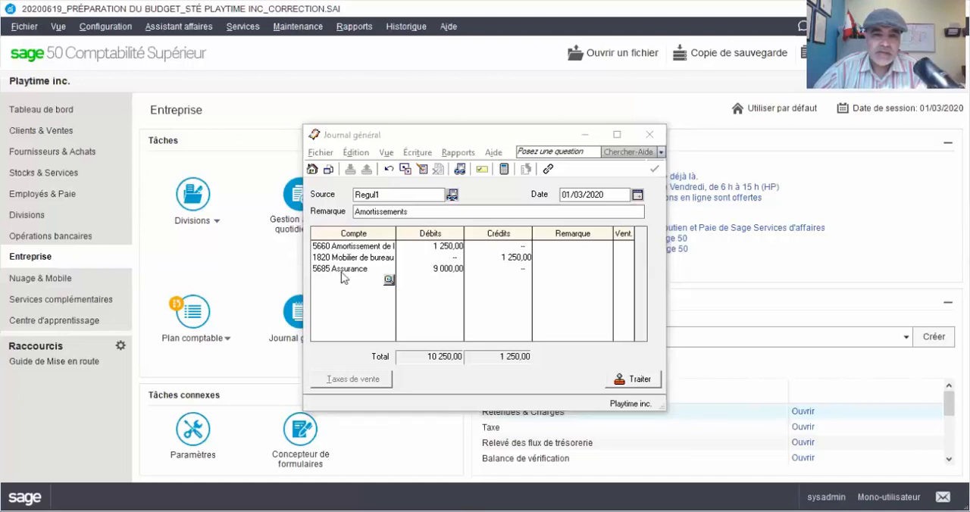
key("Delete")
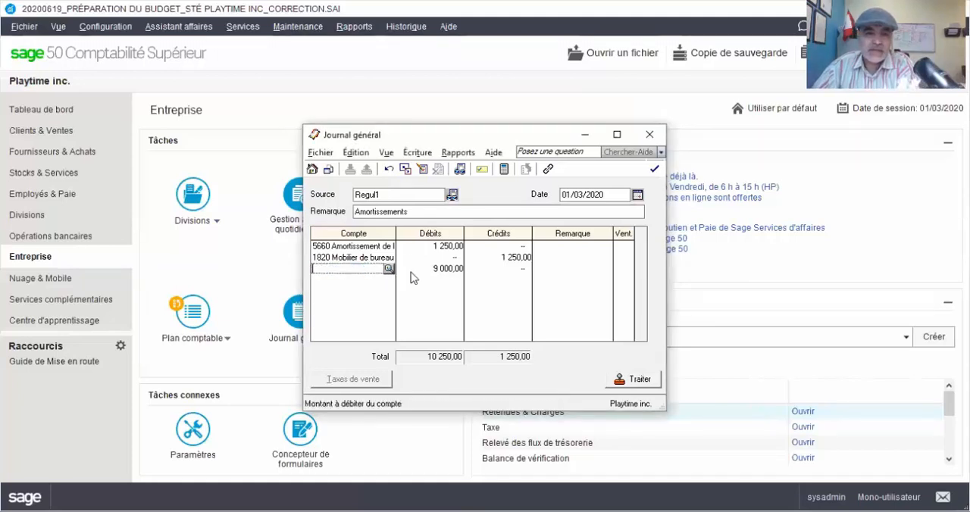
left_click(452, 269)
left_click(358, 270)
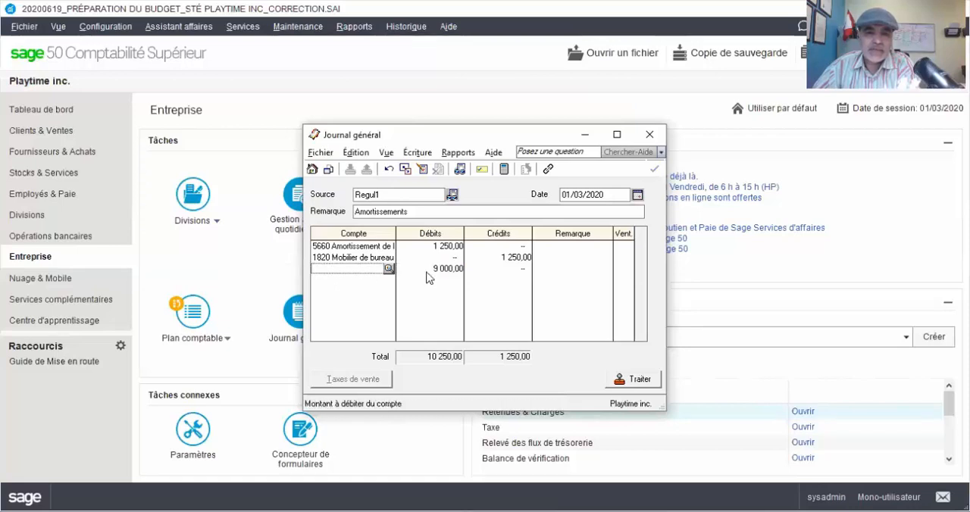
left_click(412, 269)
key("Delete")
left_click(369, 269)
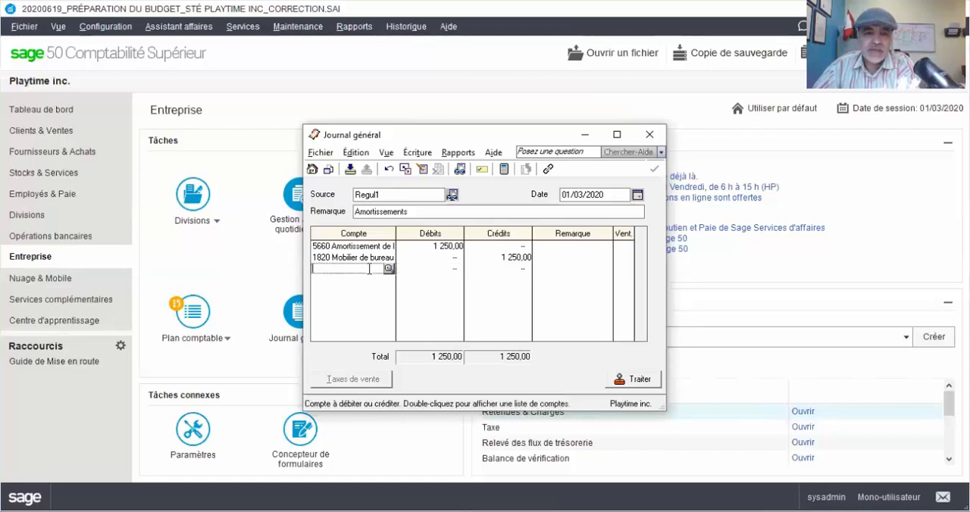
- Assign account 5685 Assurance to the third line of the entry with a credit of 9000
left_click(389, 268)
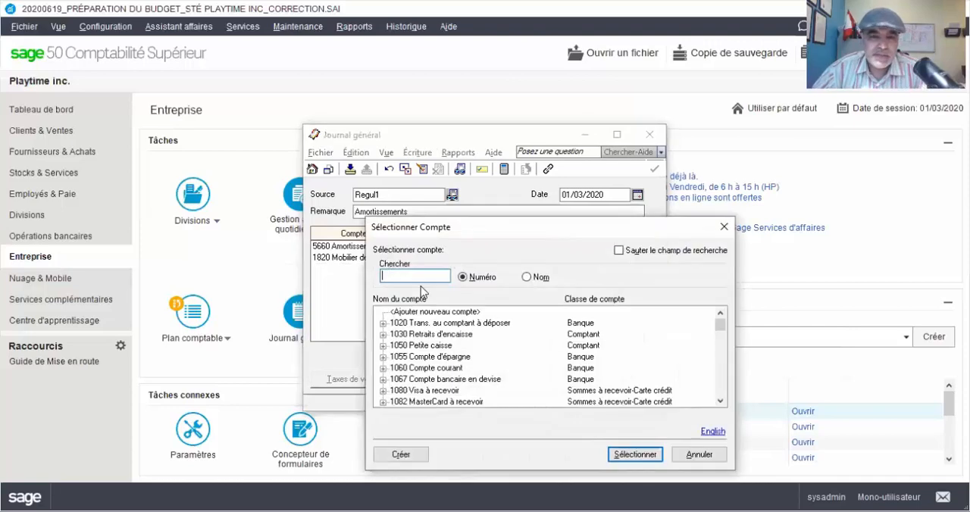
scroll(450, 349, "down", 15)
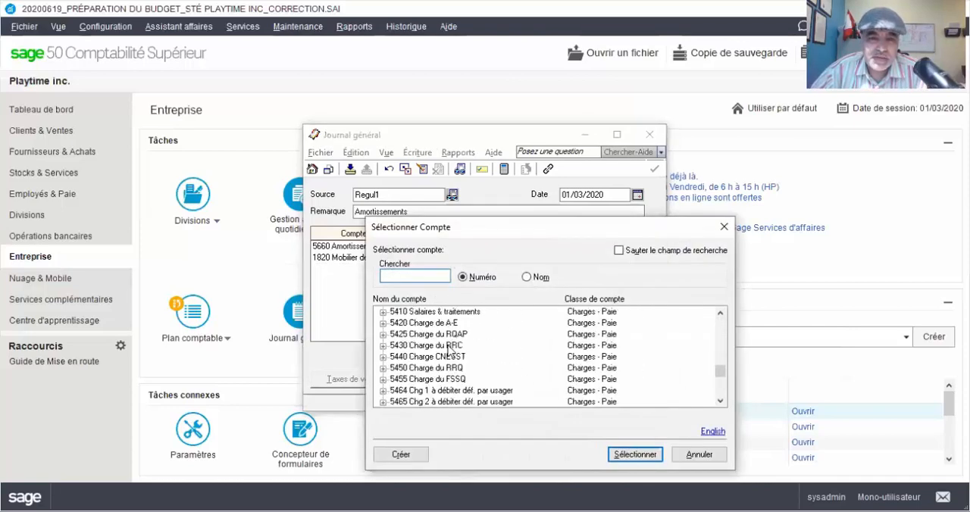
scroll(450, 348, "down", 5)
double_click(438, 371)
left_click(517, 272)
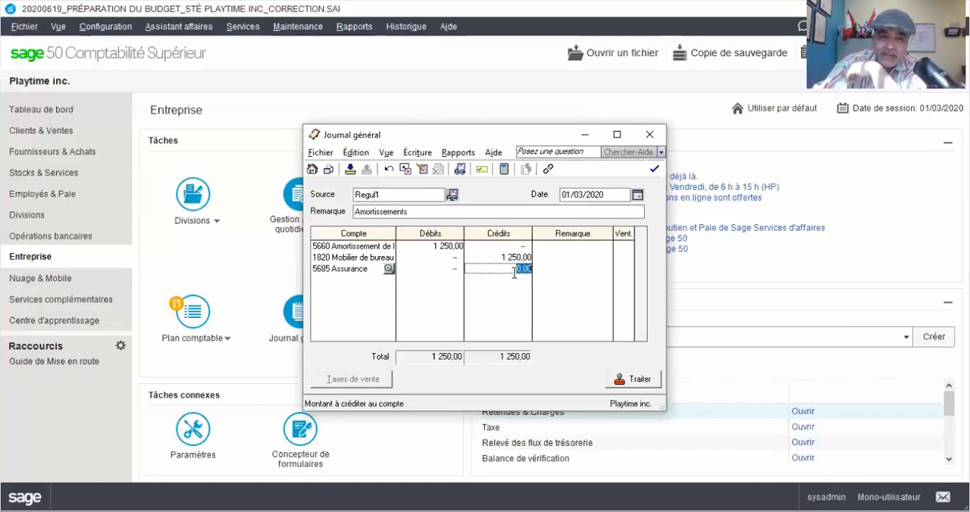
type("9000")
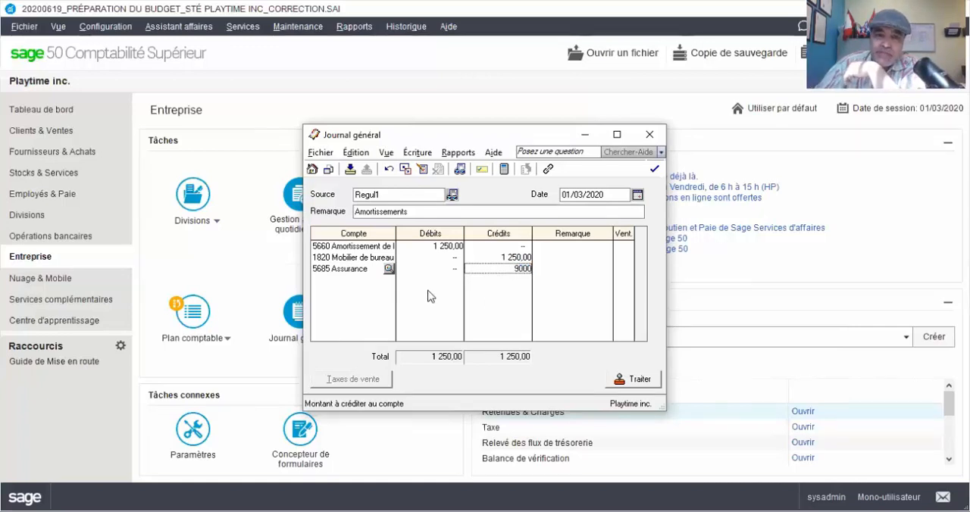
left_click(377, 282)
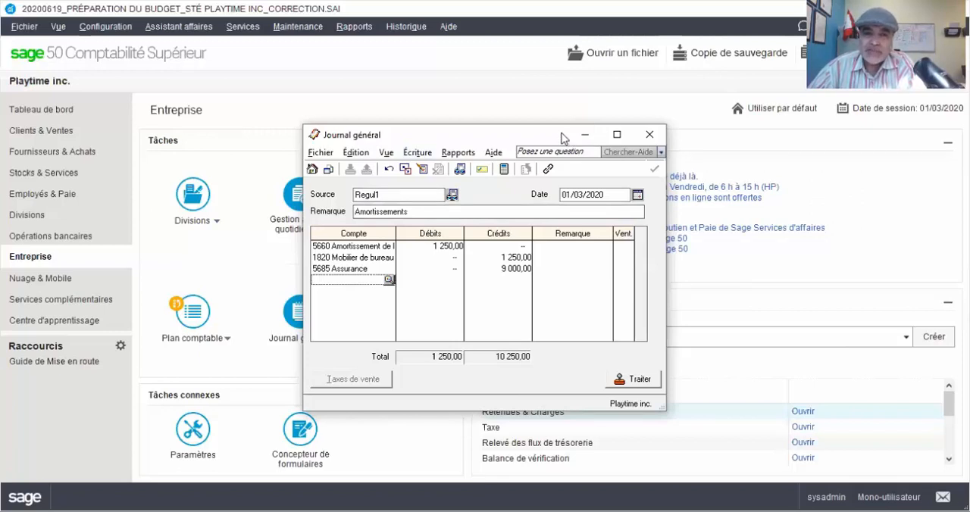
- Close the general journal and discard the unposted Regul1 entry
left_click_drag(561, 138, 561, 78)
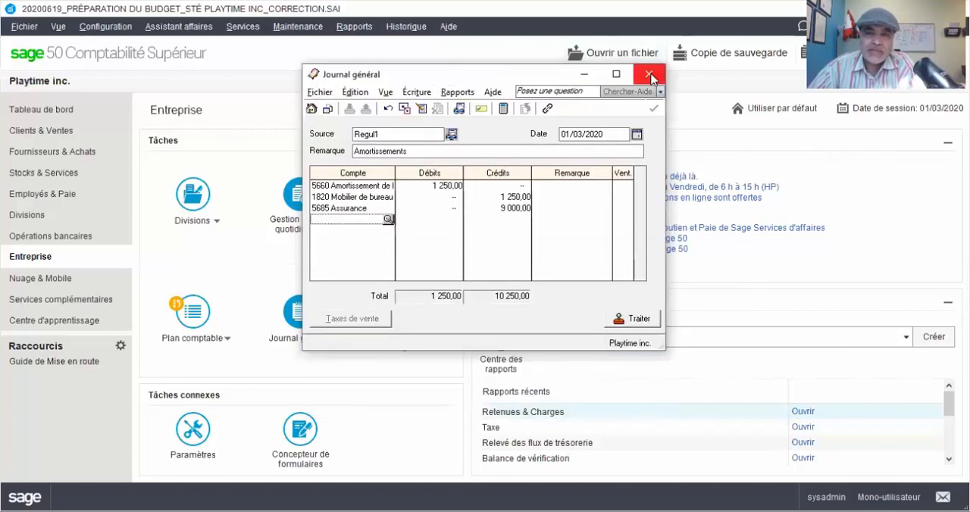
left_click(649, 75)
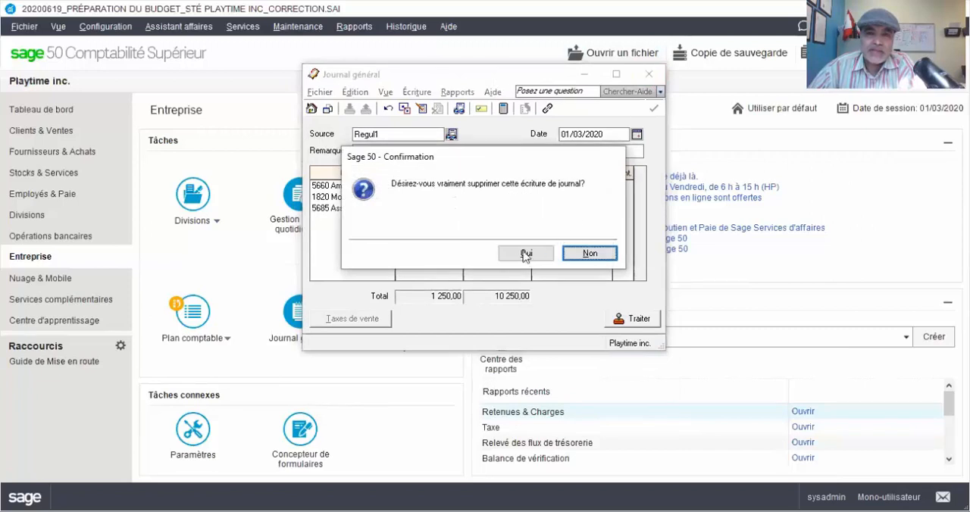
left_click(526, 253)
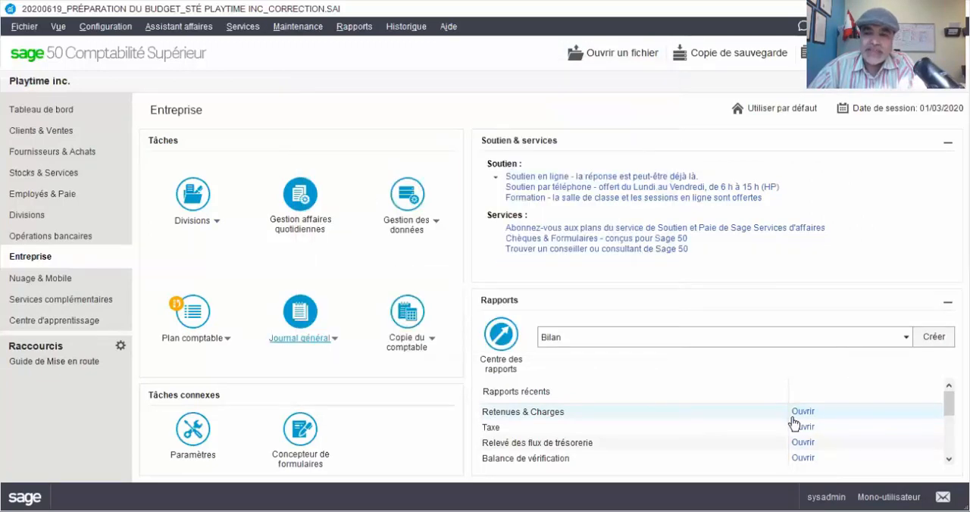